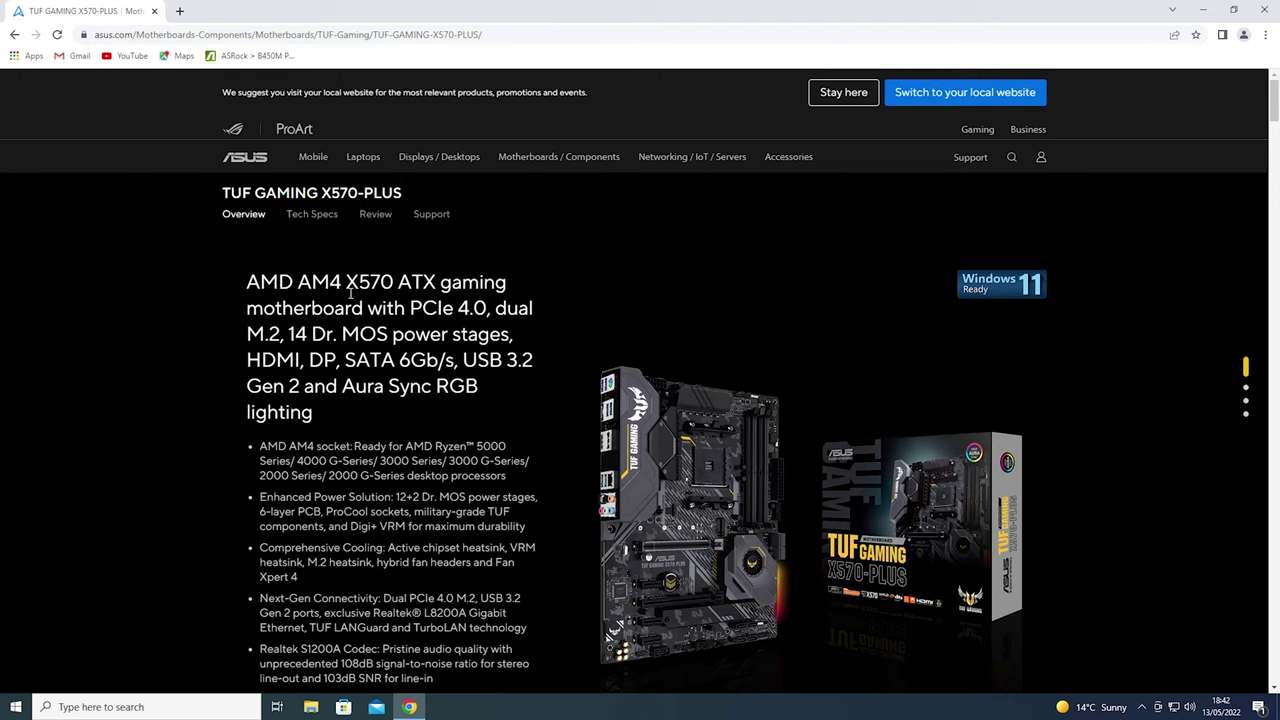
Show the board's Driver & Utility downloads filtered to Windows 10 64-bit.
{"action": "left_click", "coordinate": [433, 215]}
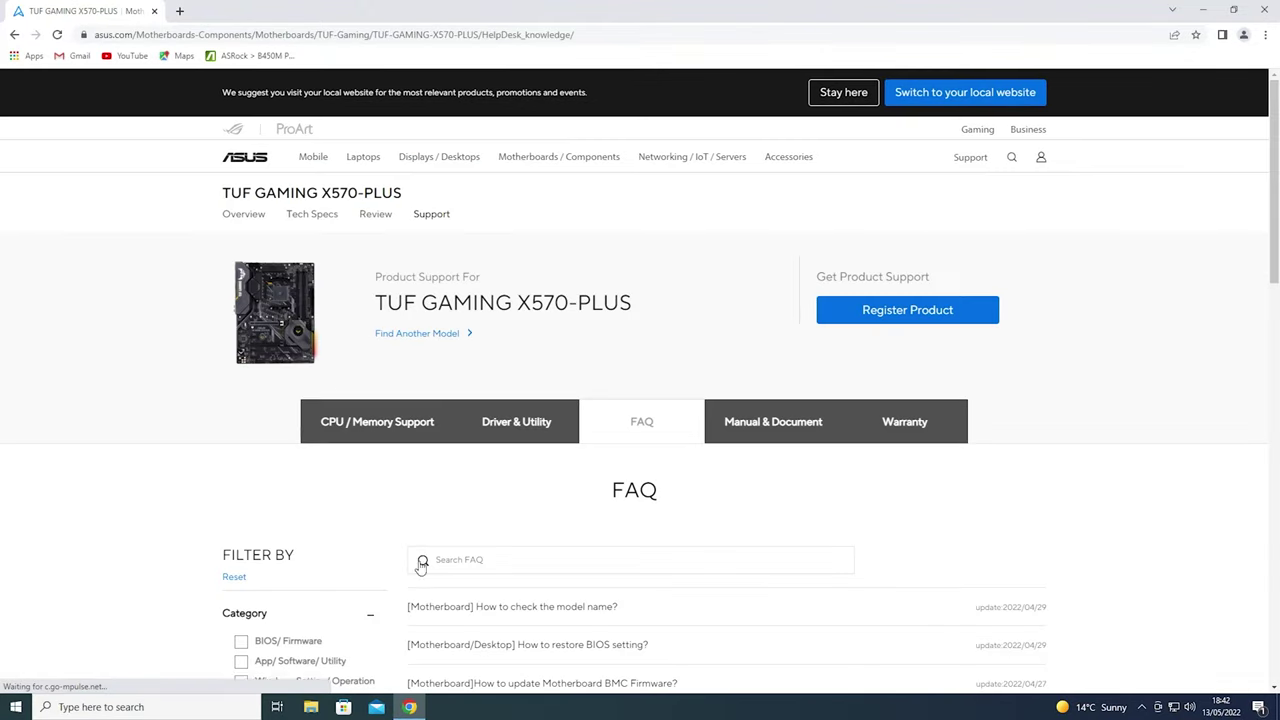
{"action": "scroll", "coordinate": [536, 340], "scroll_direction": "down", "scroll_amount": 1}
{"action": "left_click", "coordinate": [525, 288]}
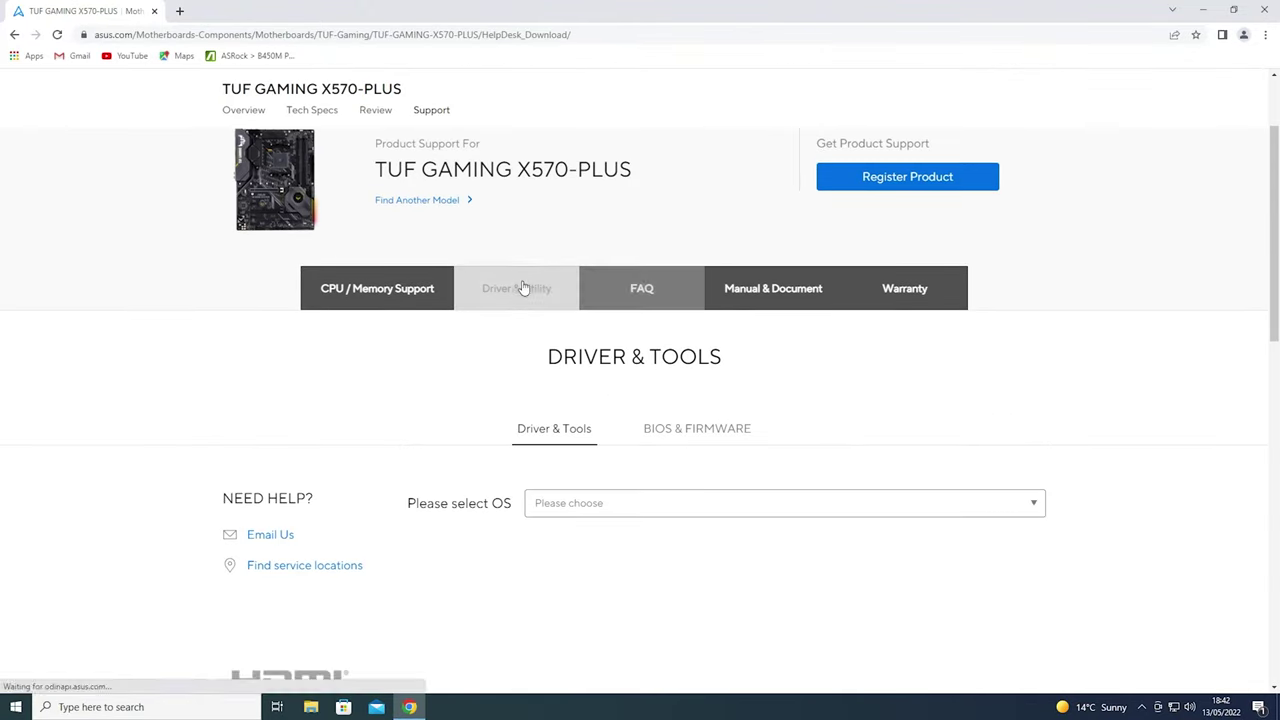
{"action": "scroll", "coordinate": [511, 352], "scroll_direction": "down", "scroll_amount": 2}
{"action": "left_click", "coordinate": [593, 303]}
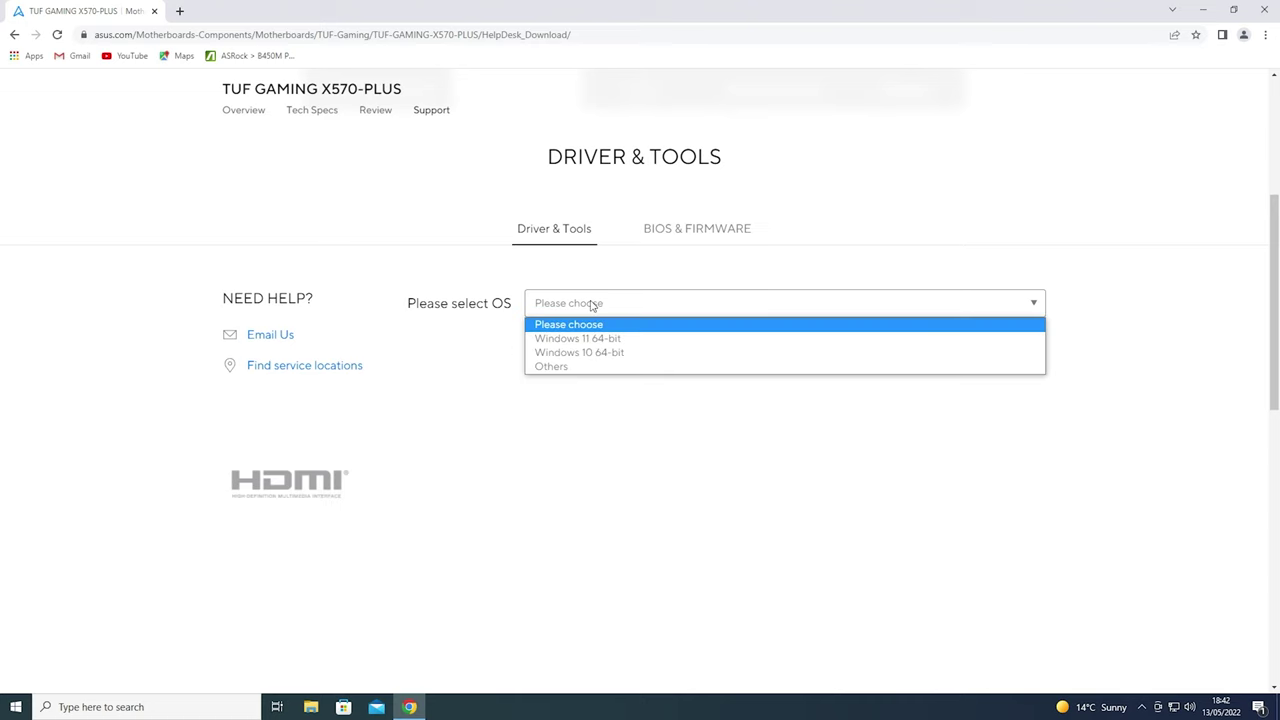
{"action": "left_click", "coordinate": [560, 354]}
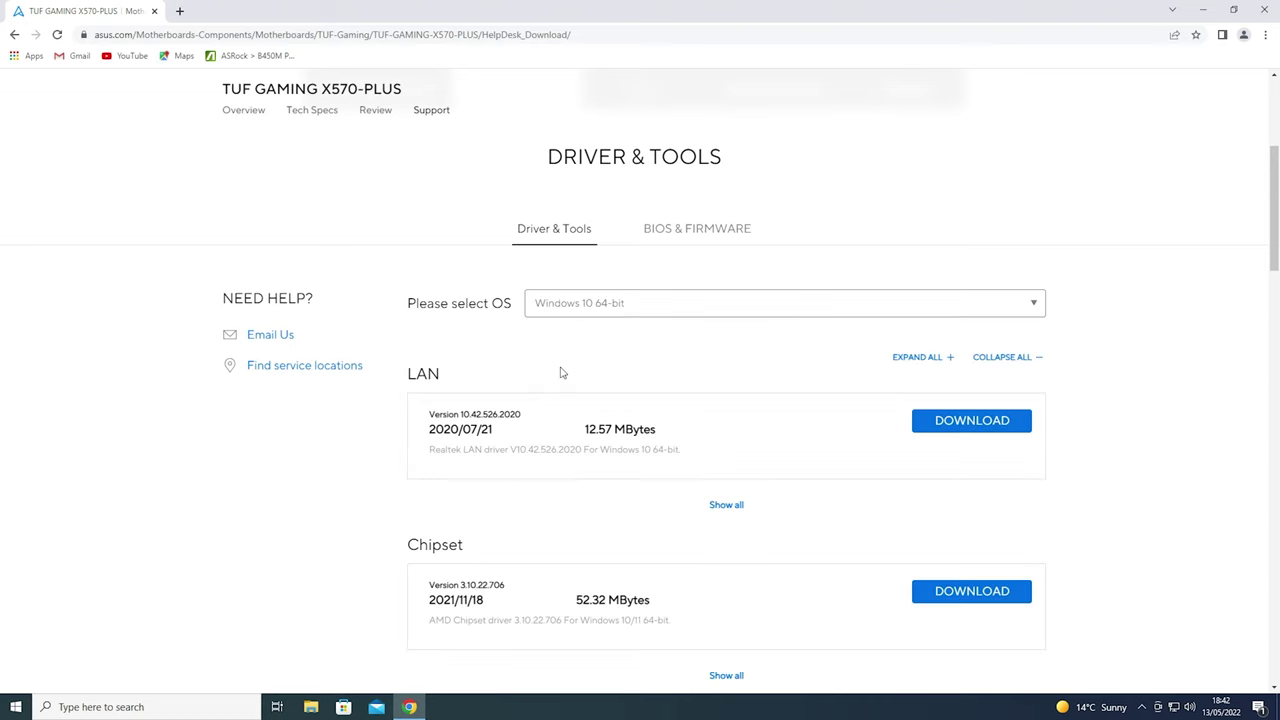
Expand the full Software and Utility list to reveal the AI Suite 3 entries.
{"action": "scroll", "coordinate": [561, 372], "scroll_direction": "down", "scroll_amount": 1}
{"action": "scroll", "coordinate": [561, 372], "scroll_direction": "down", "scroll_amount": 1}
{"action": "scroll", "coordinate": [561, 372], "scroll_direction": "down", "scroll_amount": 1}
{"action": "scroll", "coordinate": [561, 372], "scroll_direction": "down", "scroll_amount": 3}
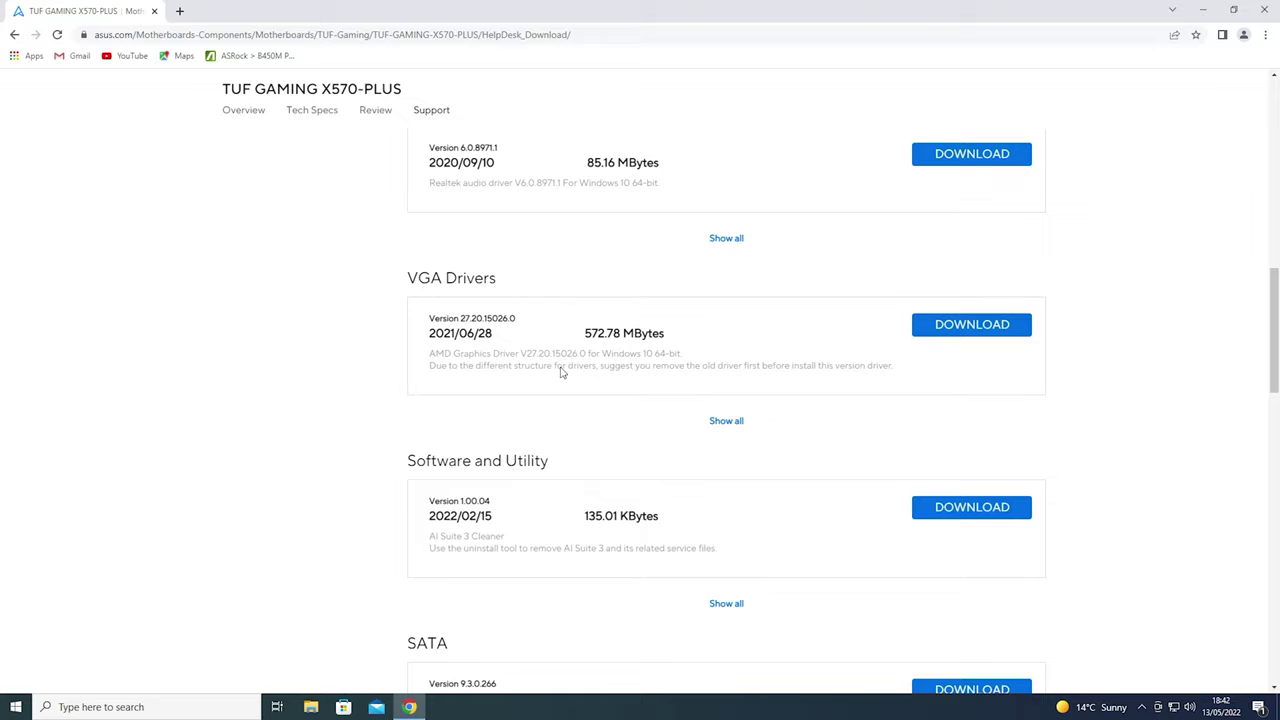
{"action": "scroll", "coordinate": [561, 372], "scroll_direction": "down", "scroll_amount": 2}
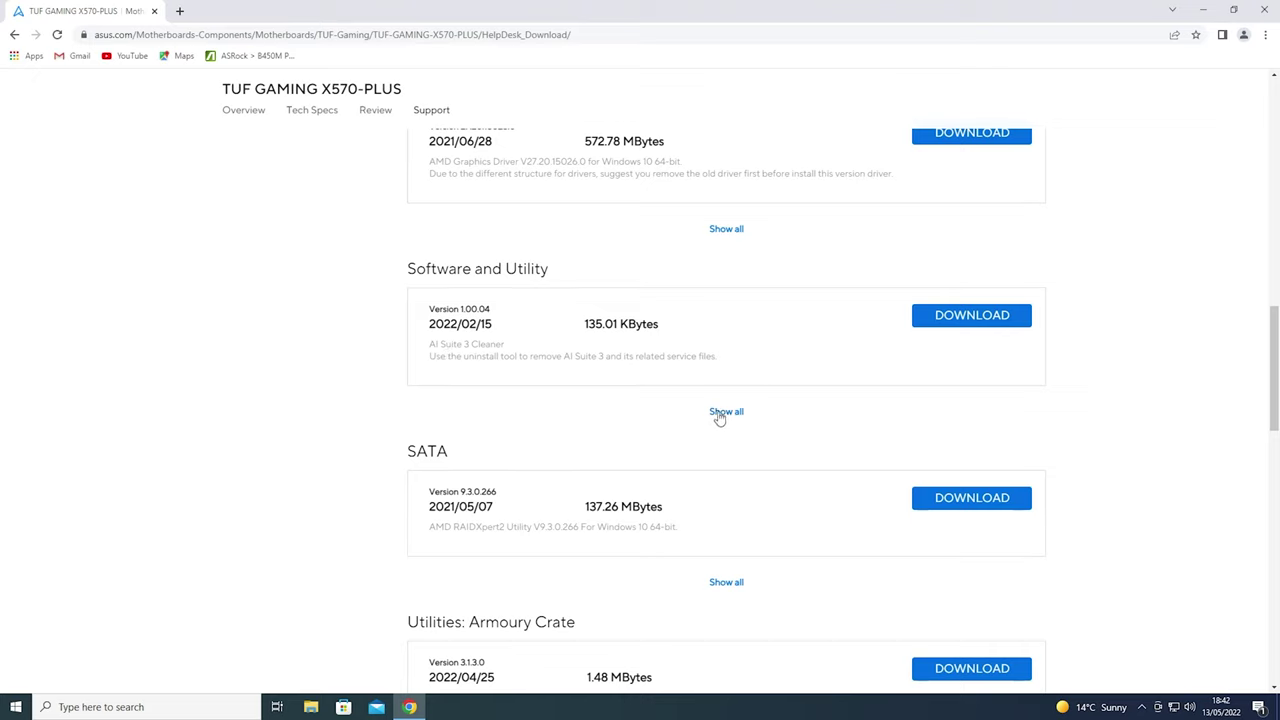
{"action": "left_click", "coordinate": [719, 418]}
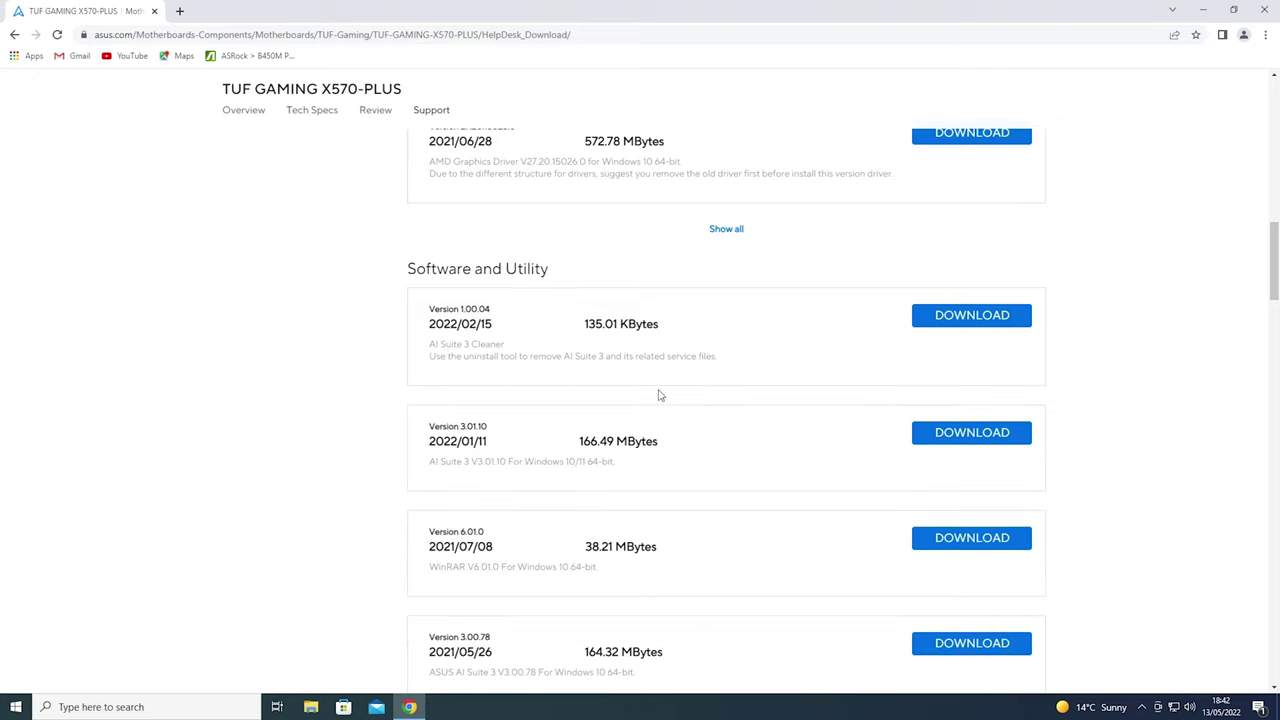
{"action": "scroll", "coordinate": [658, 395], "scroll_direction": "down", "scroll_amount": 1}
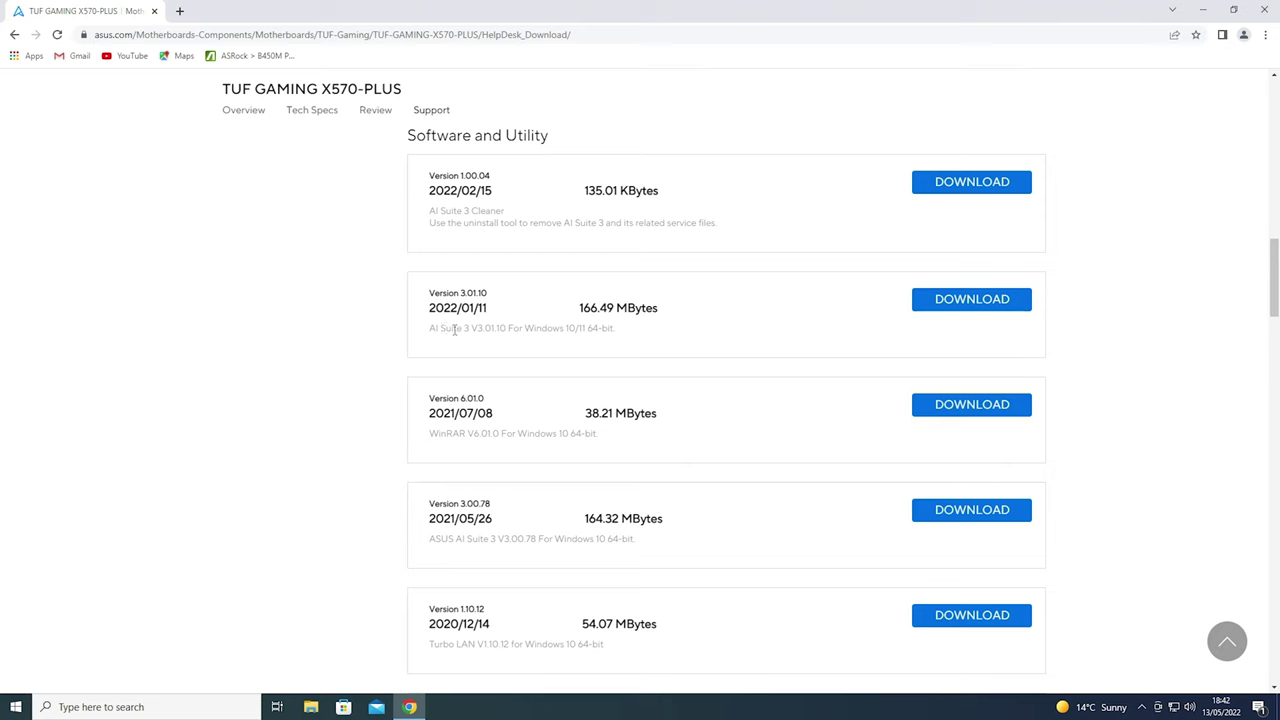
Close Chrome and open the Downloads folder in File Explorer.
{"action": "left_click", "coordinate": [1266, 10]}
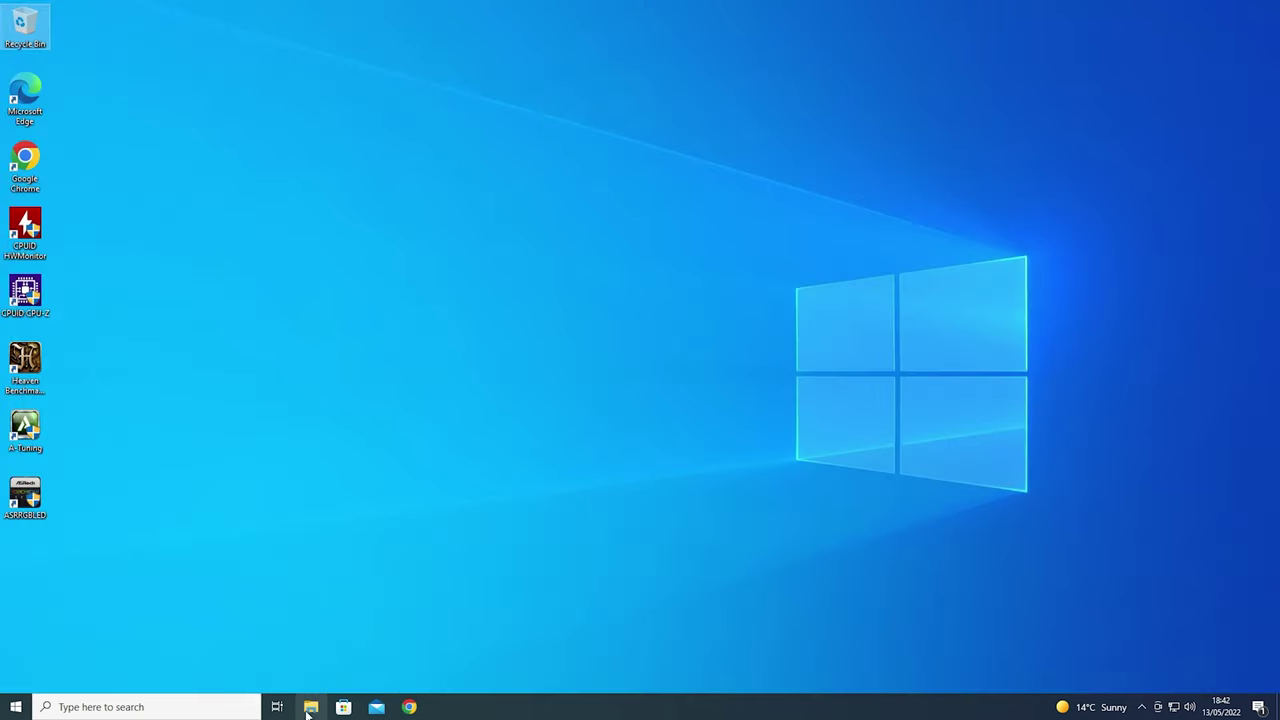
{"action": "left_click", "coordinate": [308, 712]}
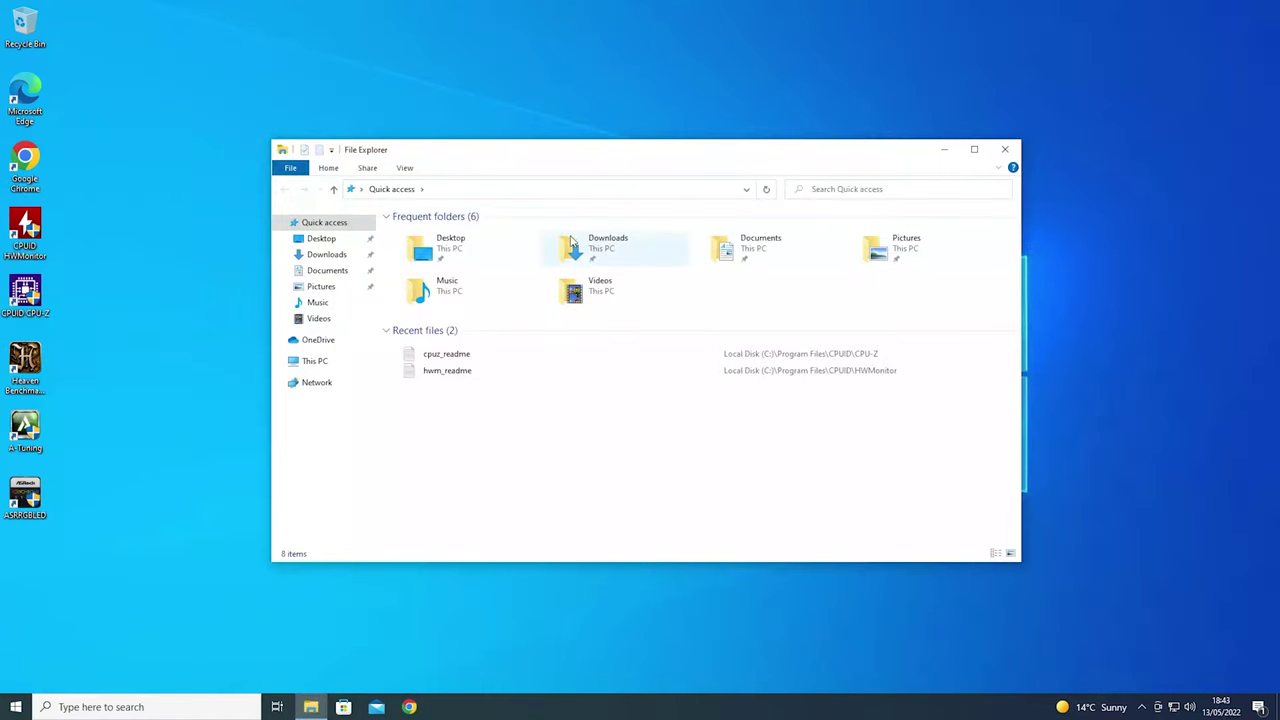
{"action": "double_click", "coordinate": [572, 244]}
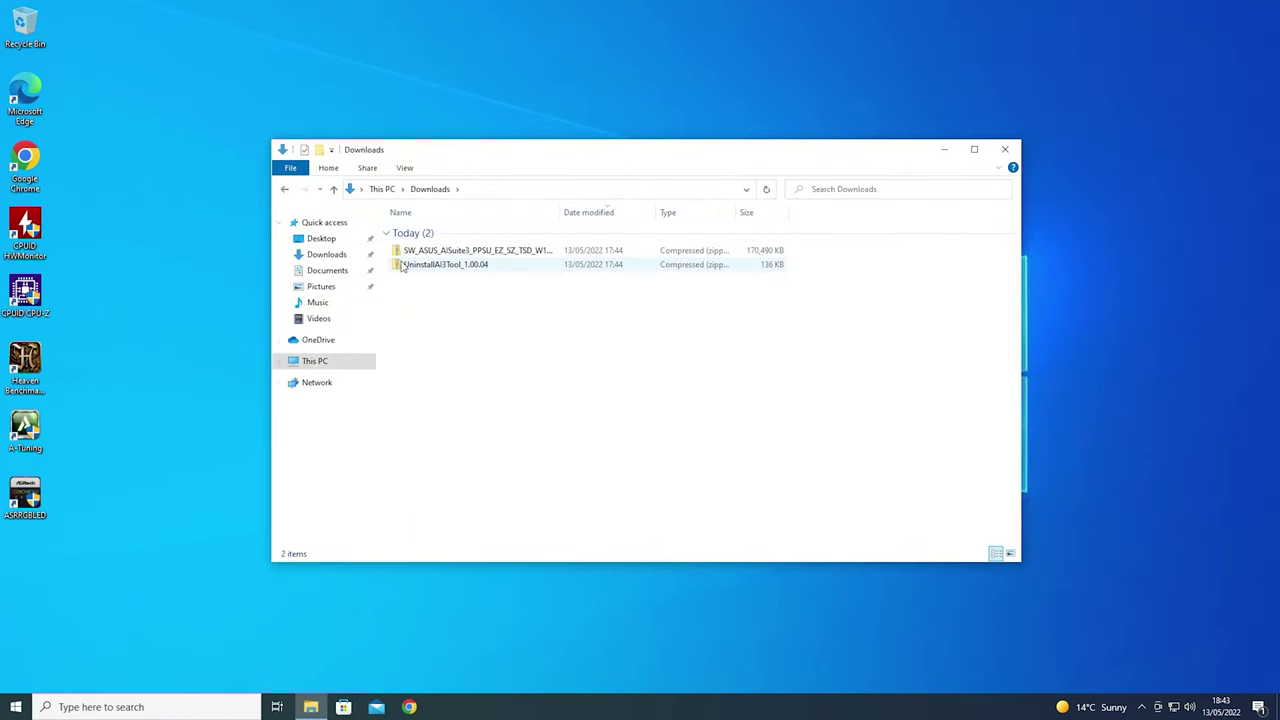
{"action": "mouse_move", "coordinate": [445, 265]}
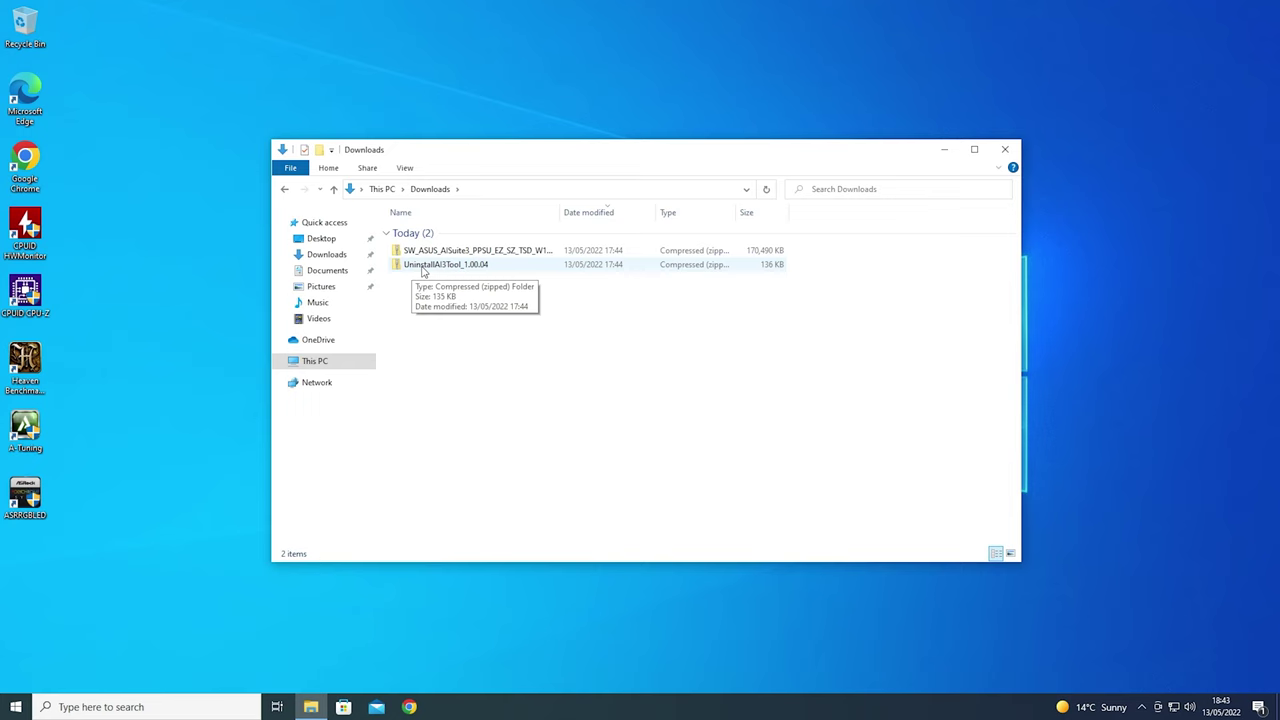
Extract the UninstallAI3Tool zip to its suggested folder and open the extracted UninstallAI3Tool_1.00.04 subfolder.
{"action": "right_click", "coordinate": [423, 271]}
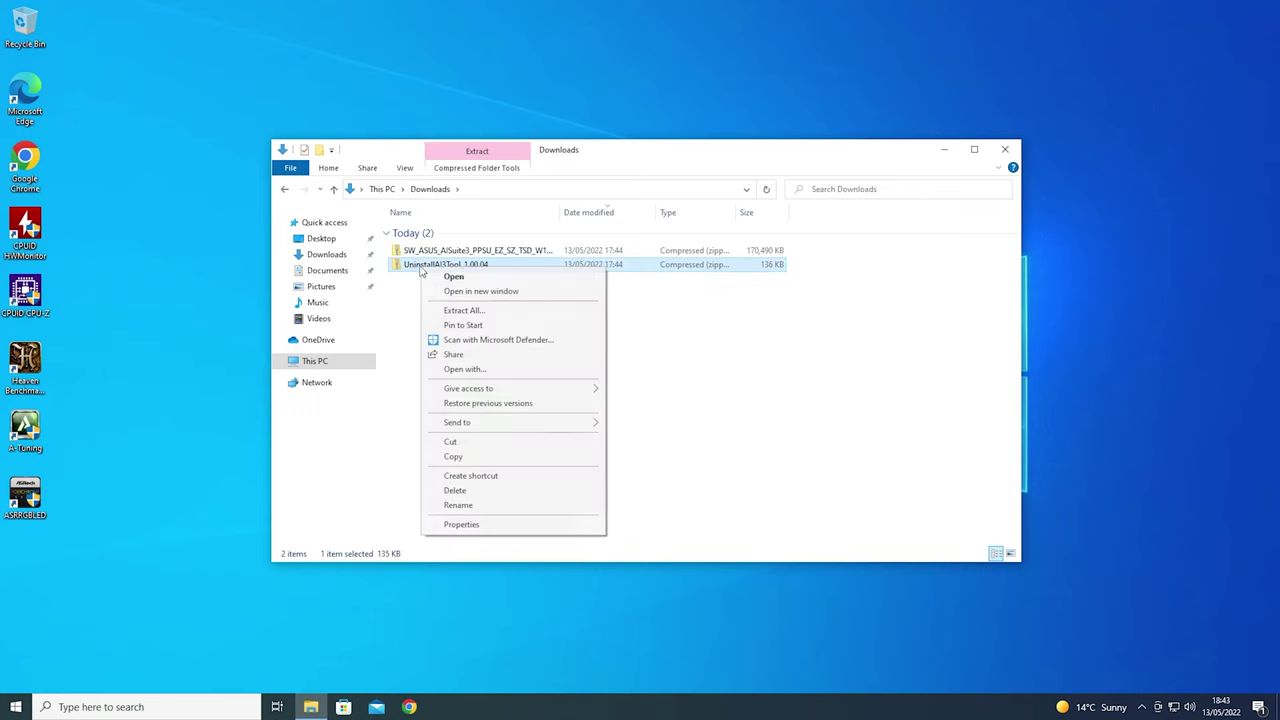
{"action": "left_click", "coordinate": [463, 312]}
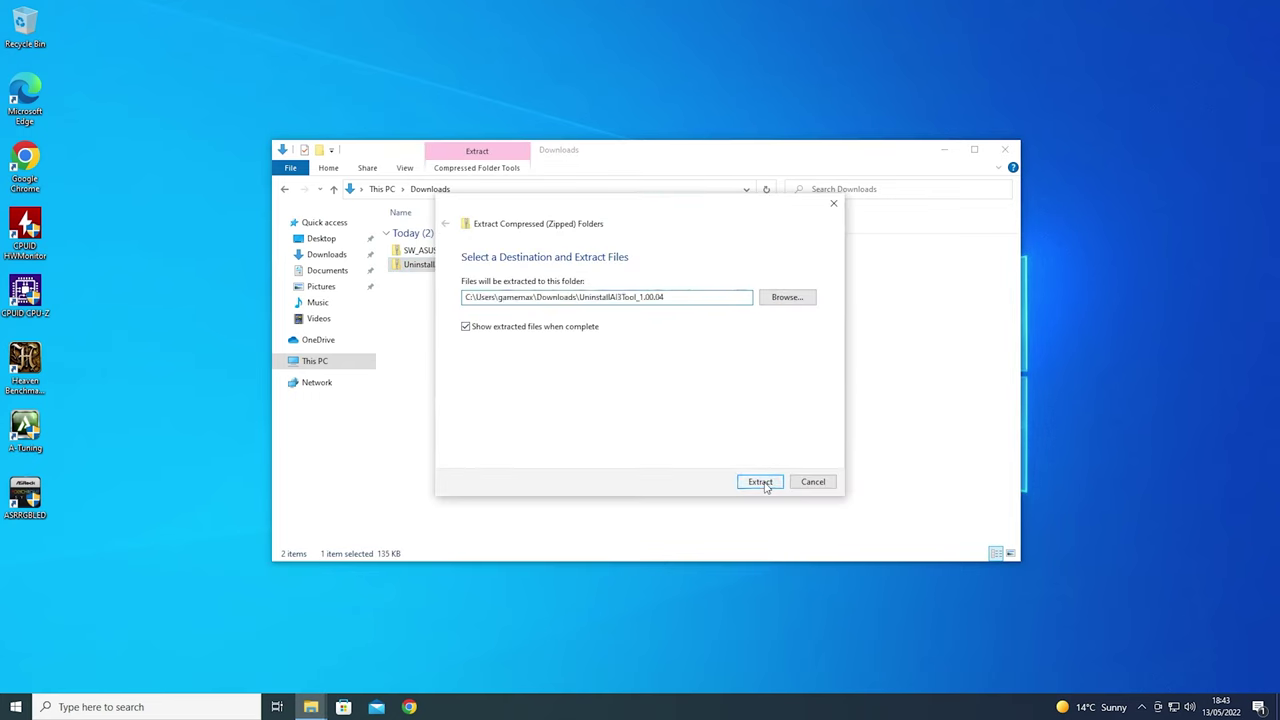
{"action": "left_click", "coordinate": [757, 481]}
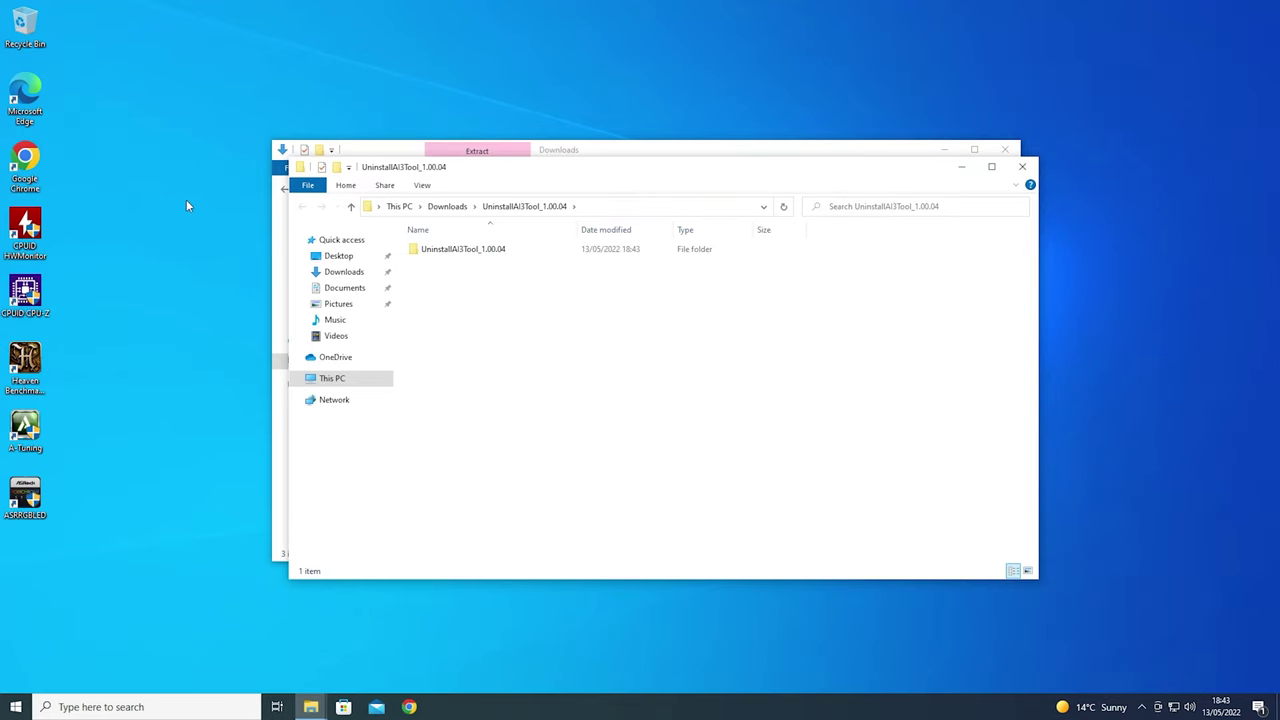
{"action": "double_click", "coordinate": [452, 256]}
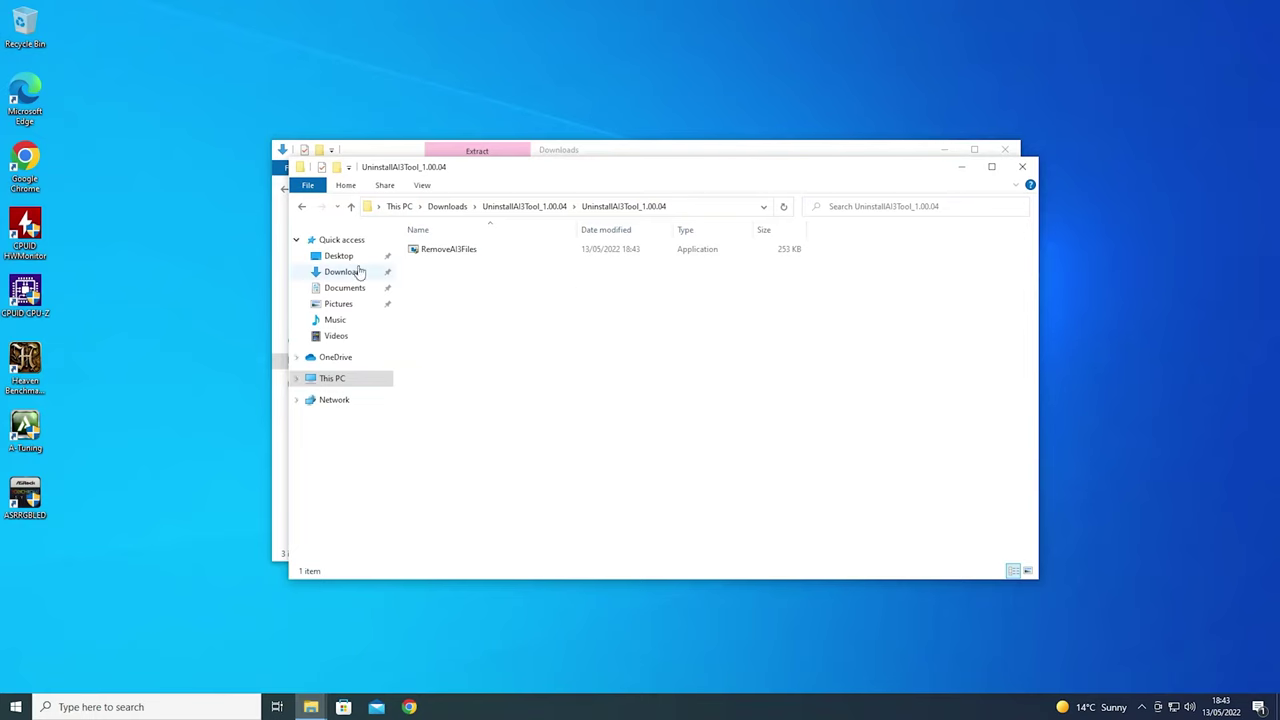
Run RemoveAI3Files as administrator, approve the UAC prompt, and answer 'y' to uninstall AI Suite 3.
{"action": "right_click", "coordinate": [441, 257]}
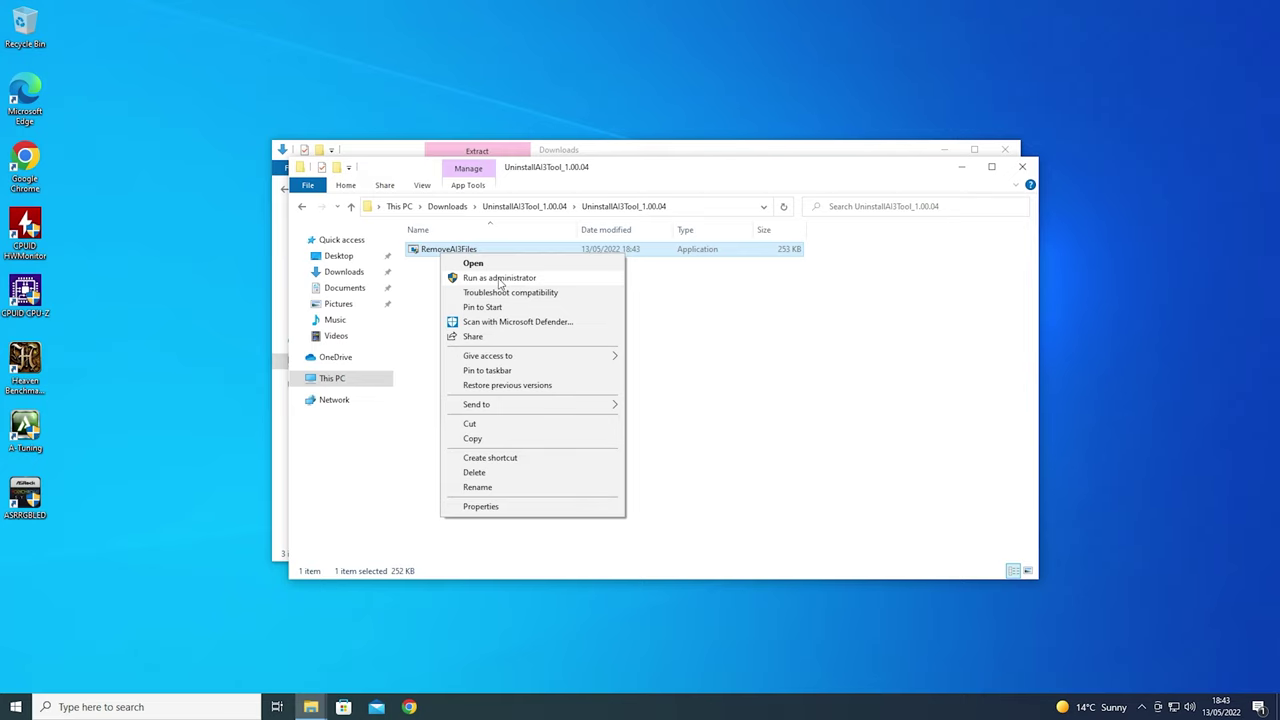
{"action": "left_click", "coordinate": [499, 279]}
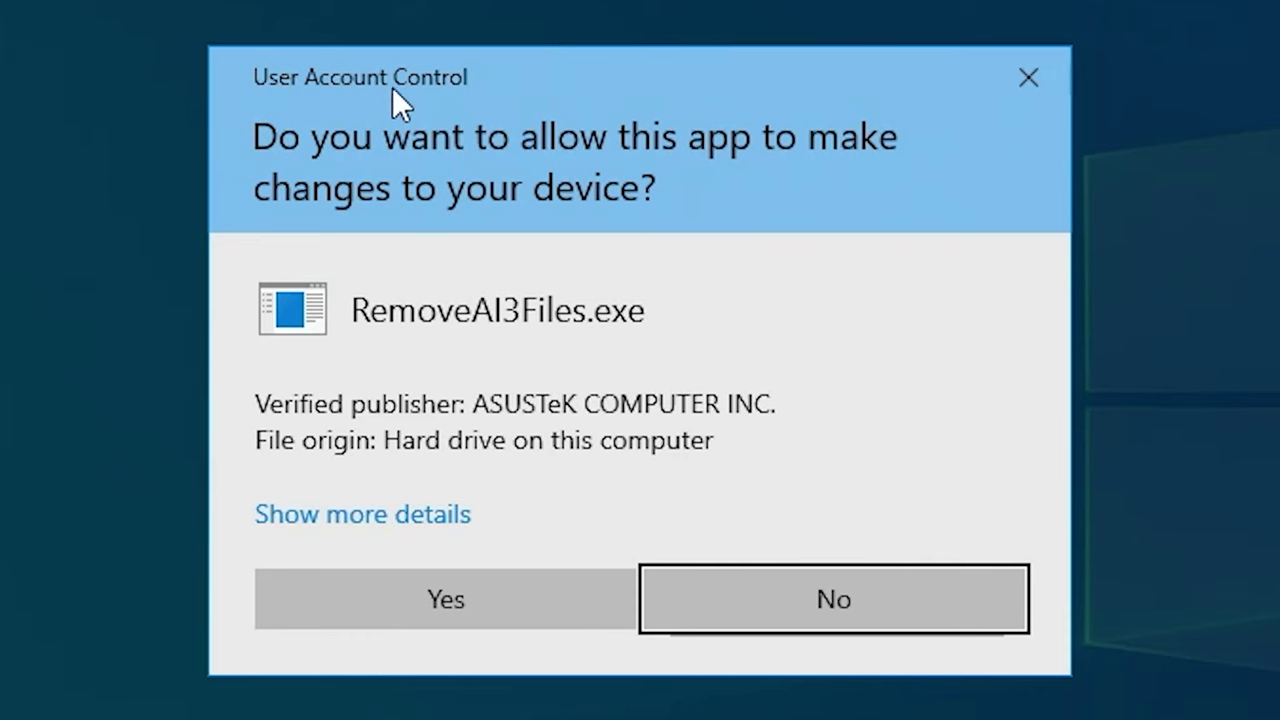
{"action": "left_click", "coordinate": [453, 604]}
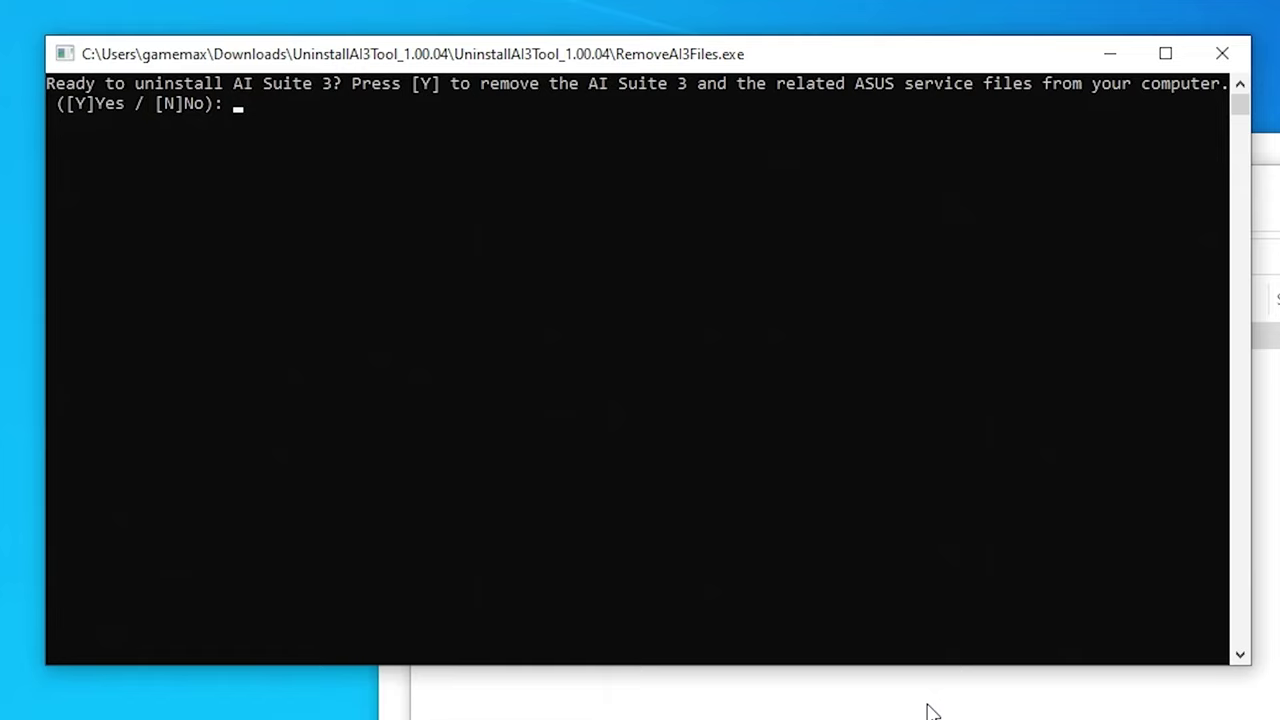
{"action": "type", "text": "y"}
{"action": "key", "text": "Return"}
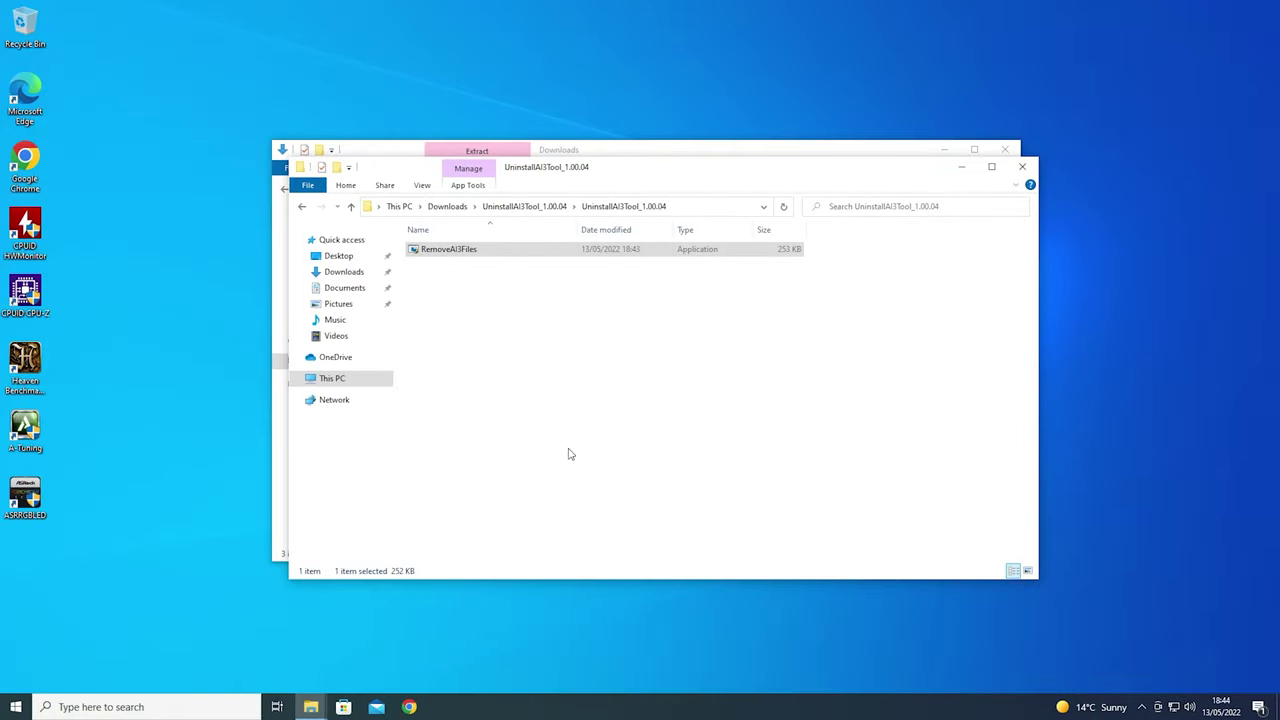
Close the extracted-folder and Downloads windows, then restart Windows from the Start menu.
{"action": "left_click", "coordinate": [1028, 171]}
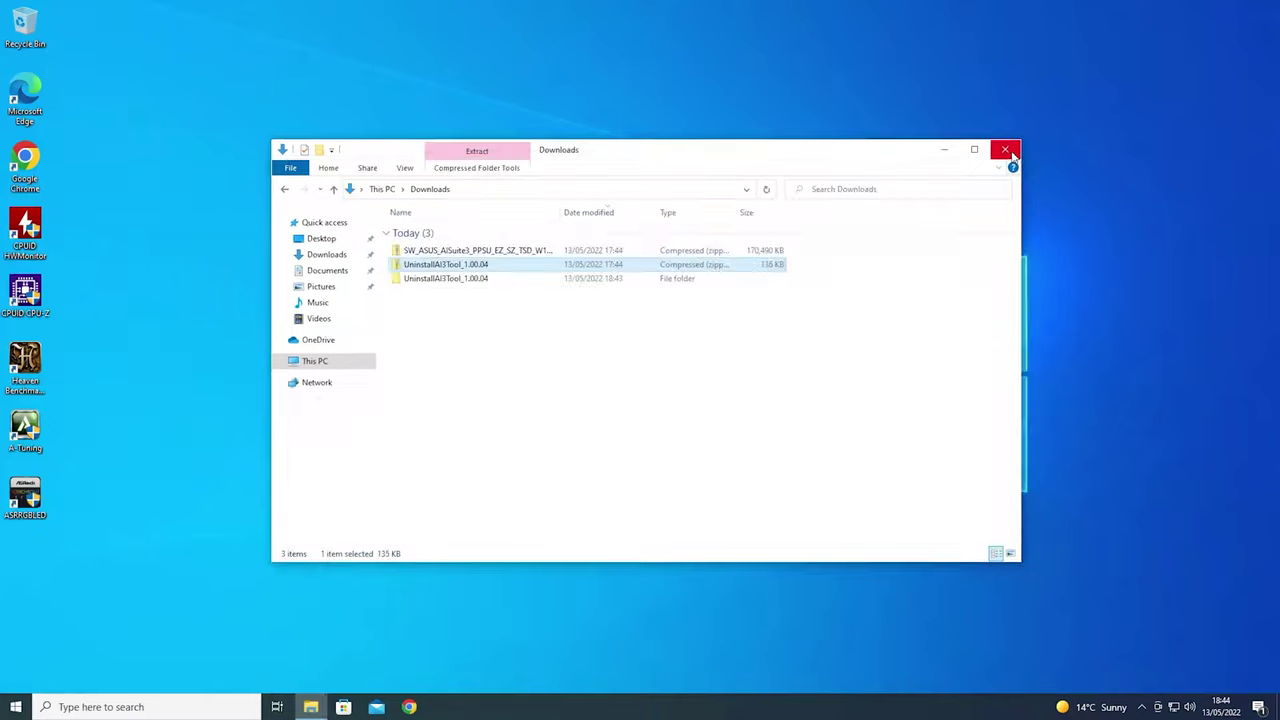
{"action": "left_click", "coordinate": [1008, 150]}
{"action": "left_click", "coordinate": [16, 707]}
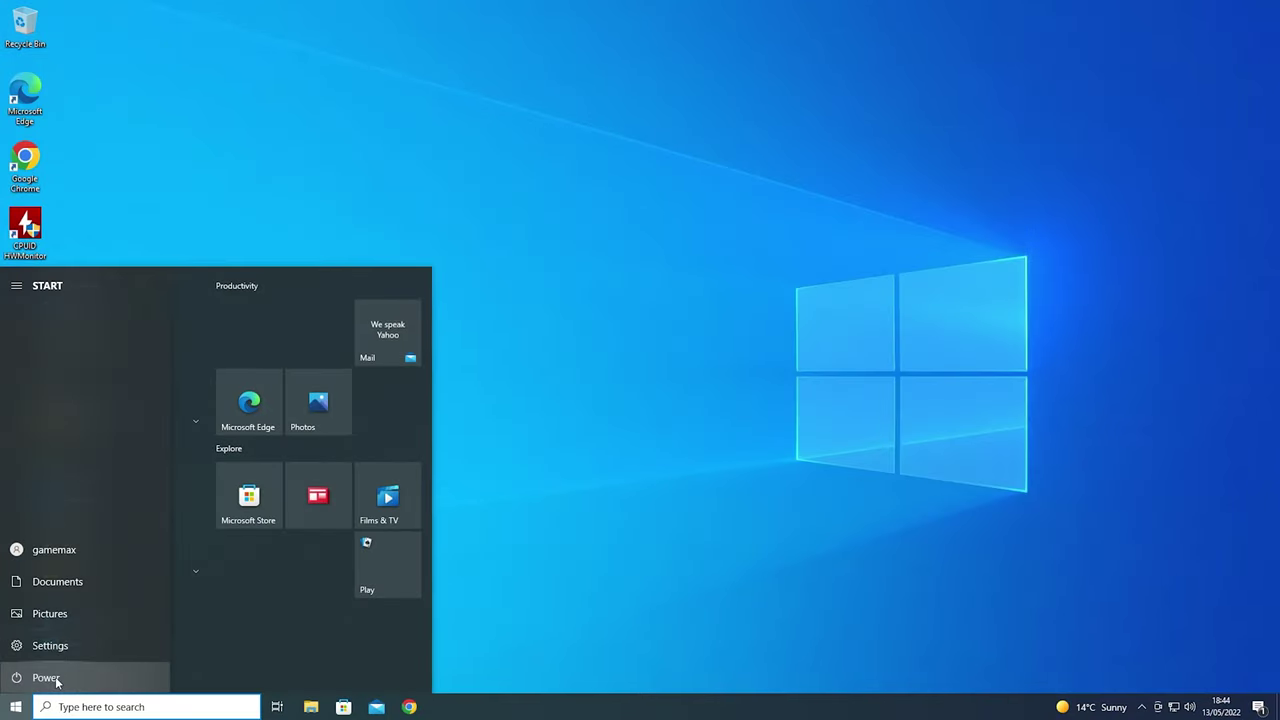
{"action": "left_click", "coordinate": [17, 678]}
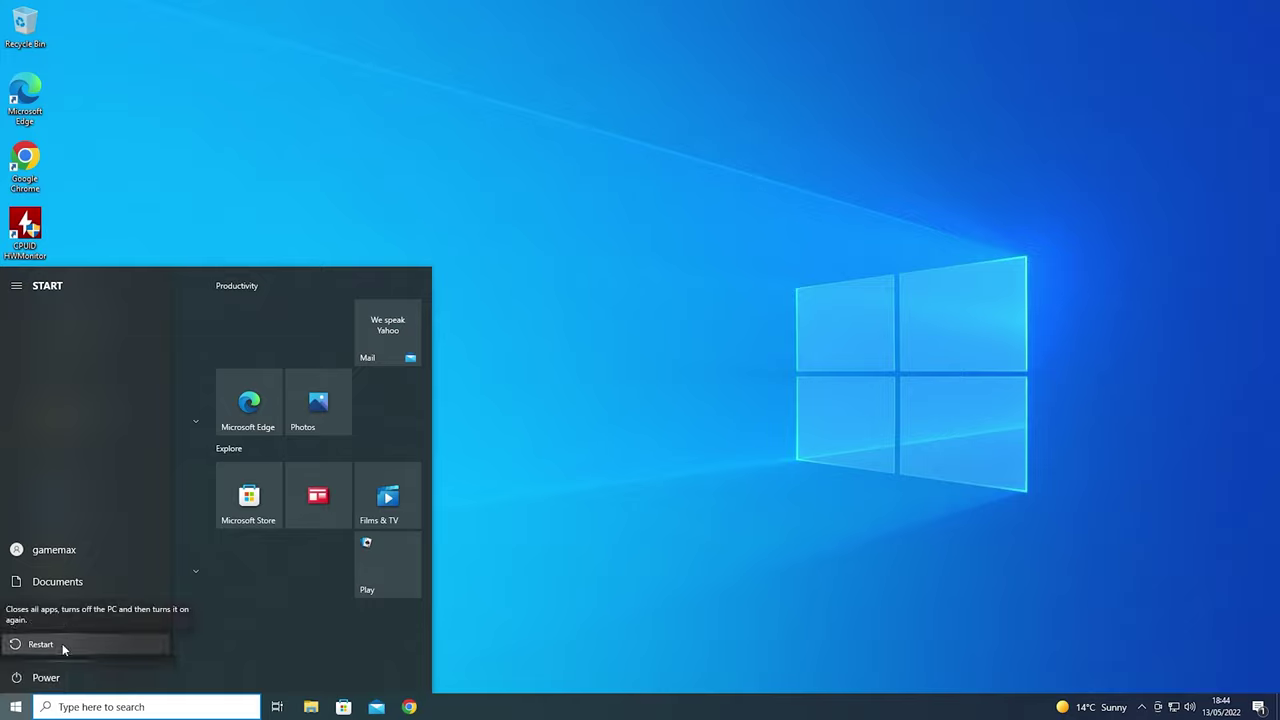
{"action": "left_click", "coordinate": [62, 643]}
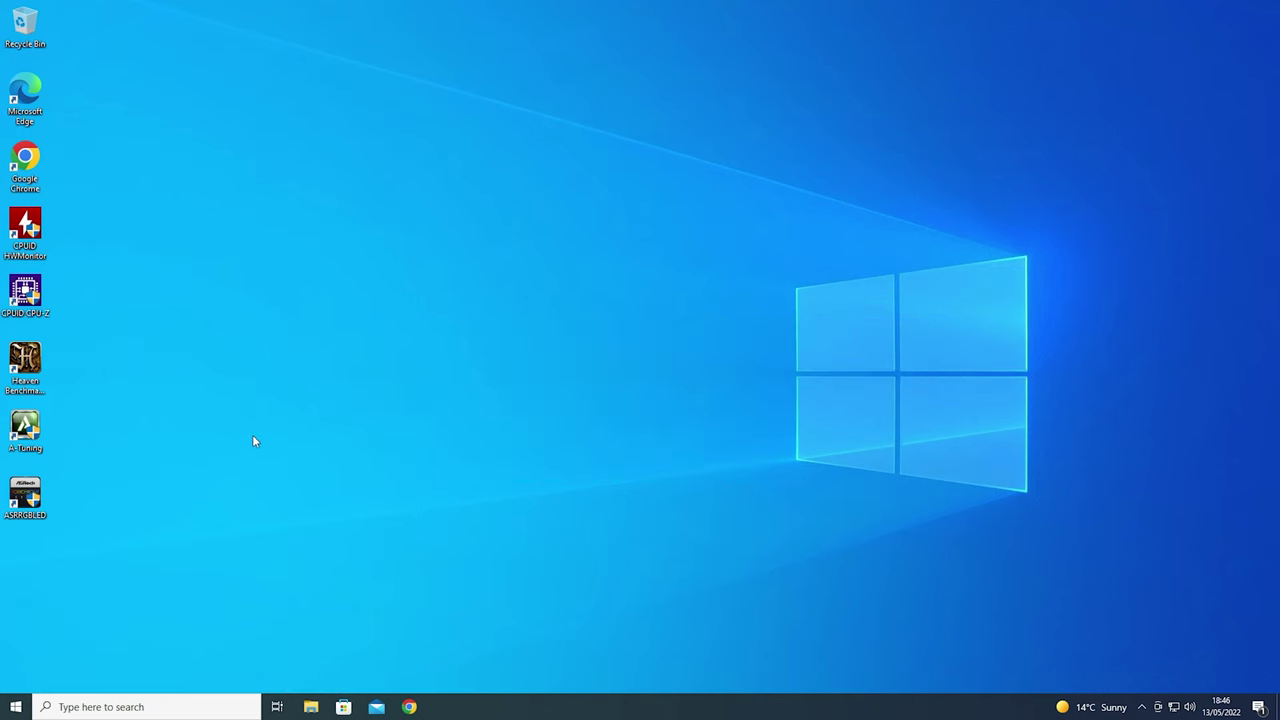
Reopen File Explorer and go into Downloads from Quick access.
{"action": "left_click", "coordinate": [311, 706]}
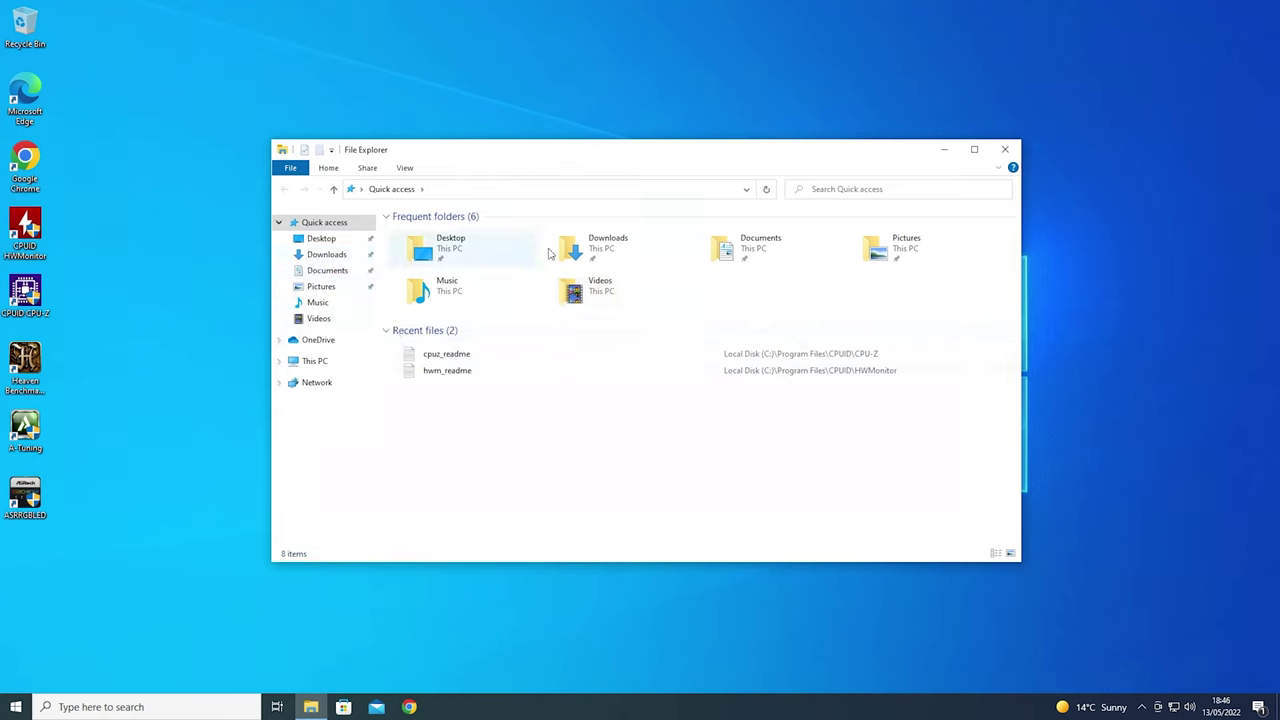
{"action": "left_click", "coordinate": [588, 255]}
{"action": "double_click", "coordinate": [588, 255]}
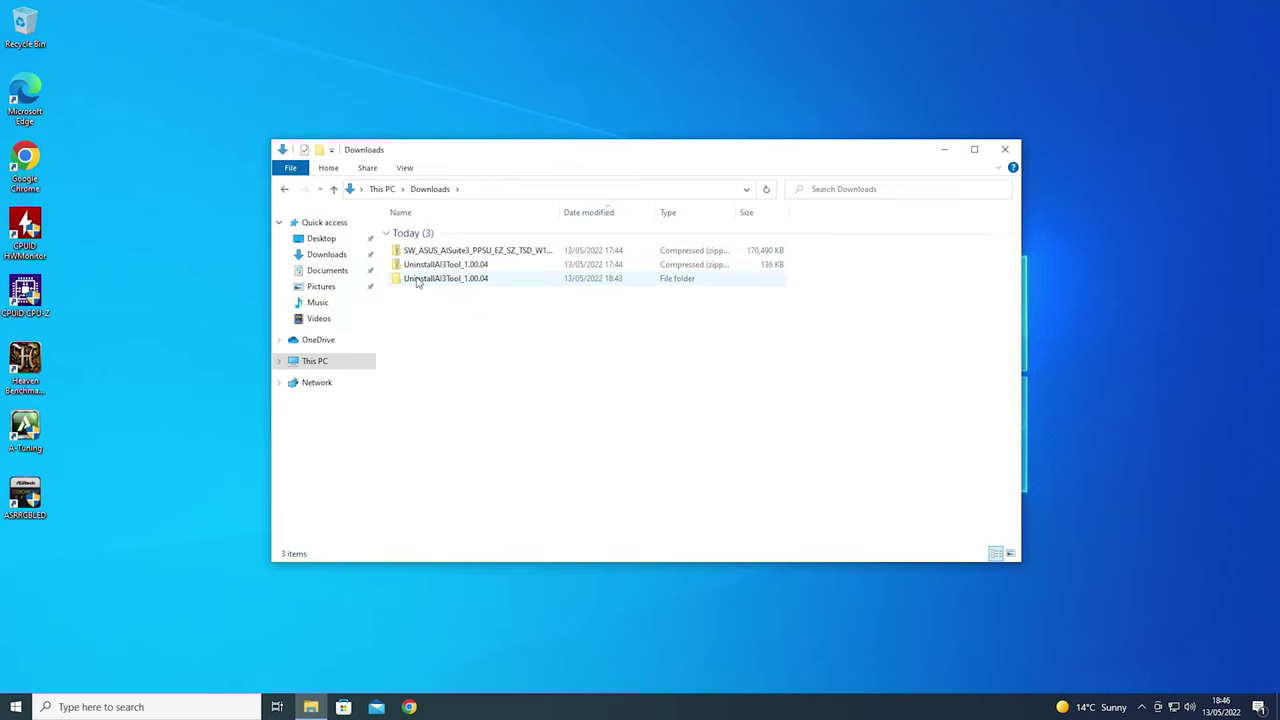